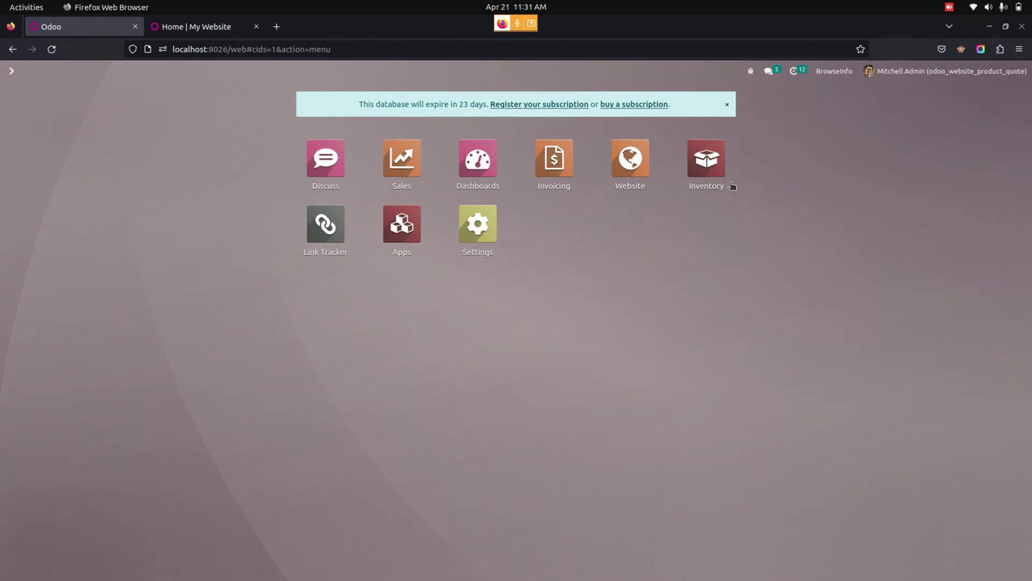
- In Inventory, enable Quote Products on the Cable Management Box product and save it
left_click(704, 164)
left_click(186, 73)
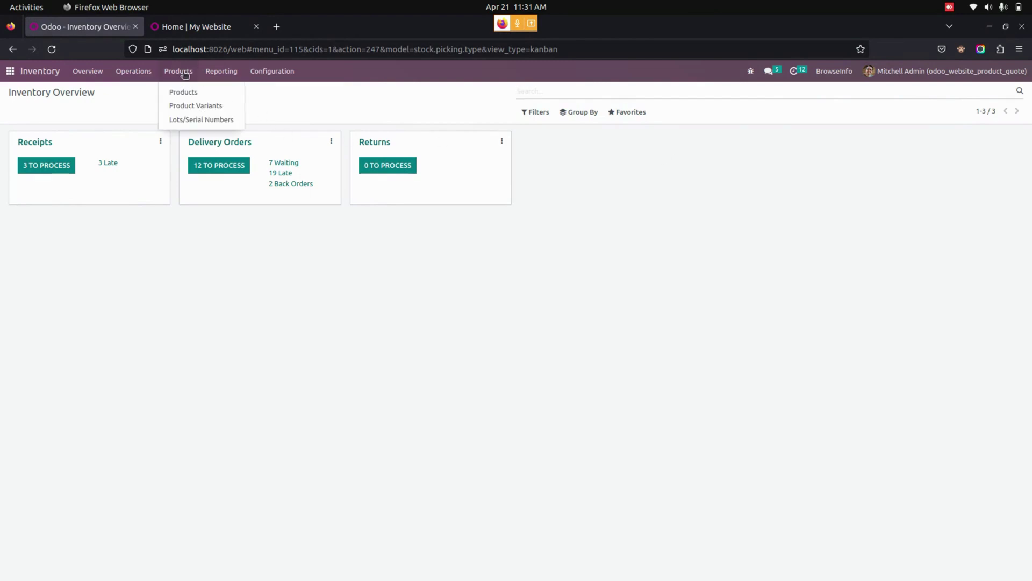
left_click(183, 94)
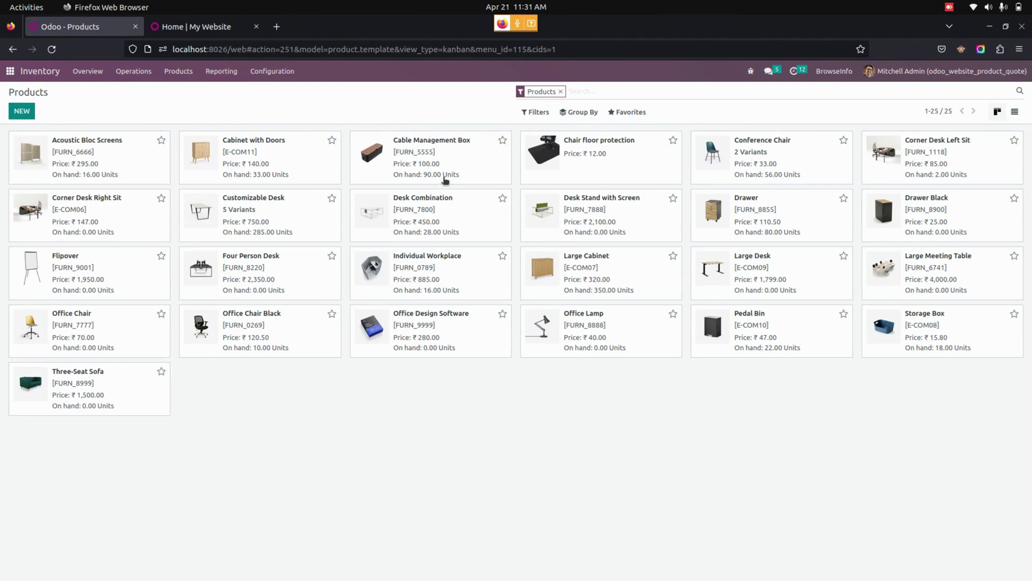
left_click(449, 158)
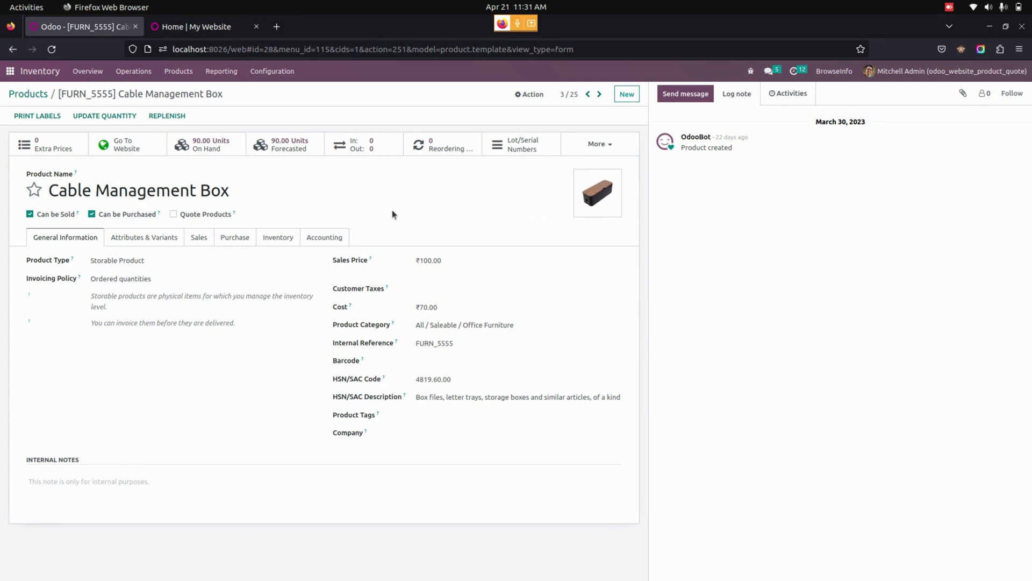
left_click(201, 214)
left_click(234, 94)
left_click(9, 71)
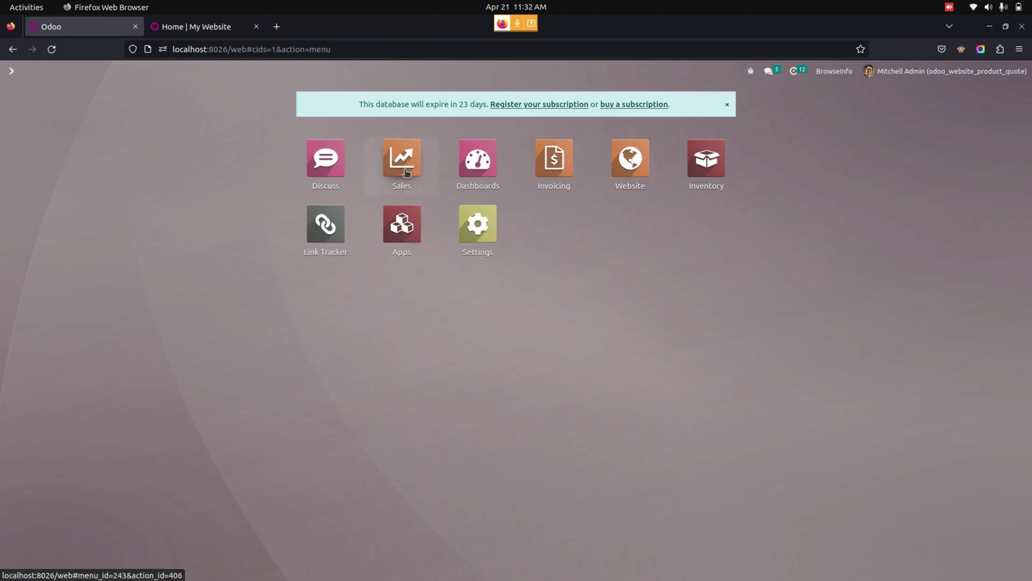
- Open the Quote Products list in the Sales app
left_click(406, 172)
left_click(65, 71)
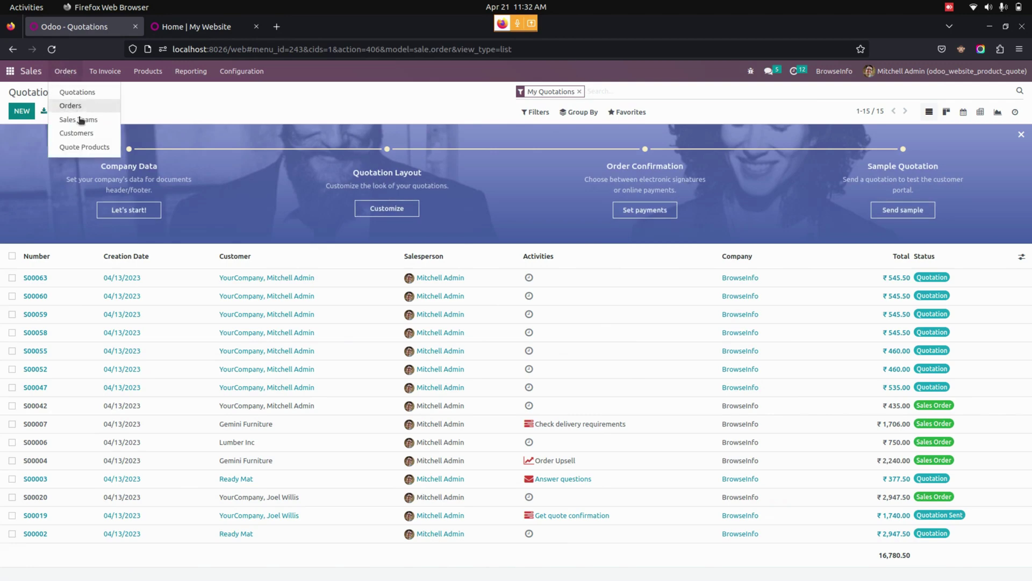
left_click(100, 150)
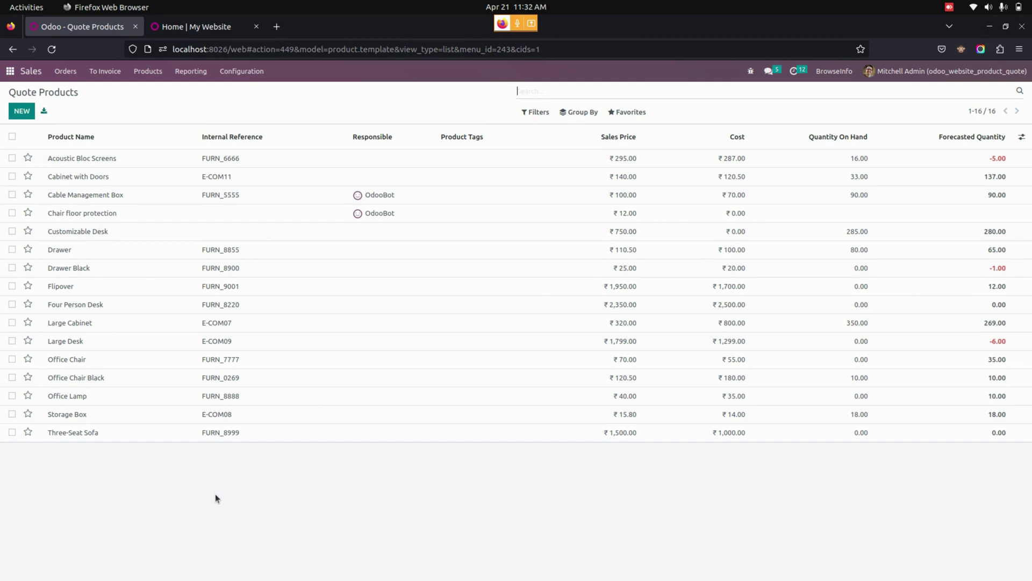
- Select Acoustic Bloc Screens, Cabinet with Doors, Cable Management Box and Chair floor protection, and run Quote Product
left_click(12, 158)
left_click(12, 176)
left_click(12, 194)
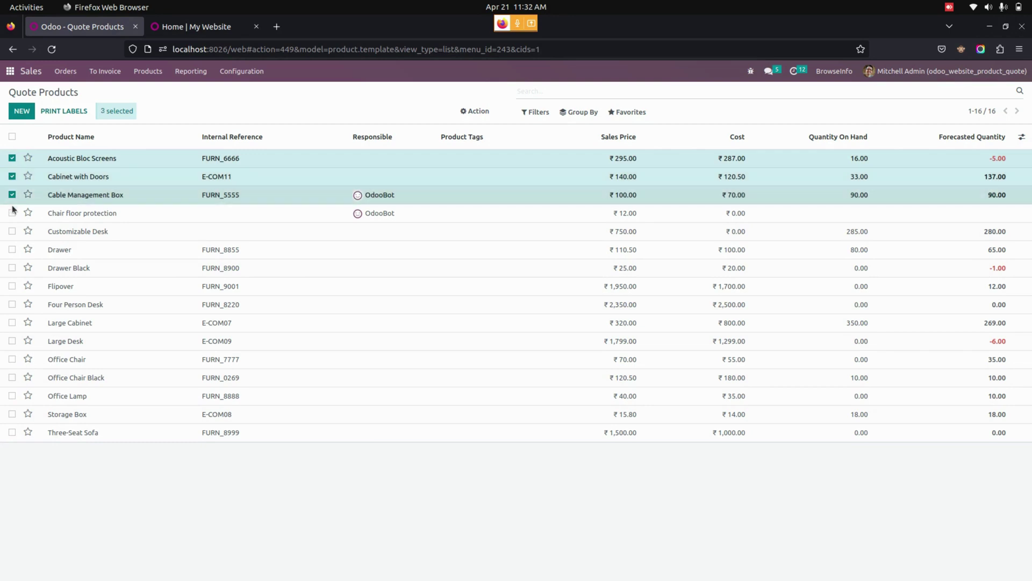
left_click(12, 213)
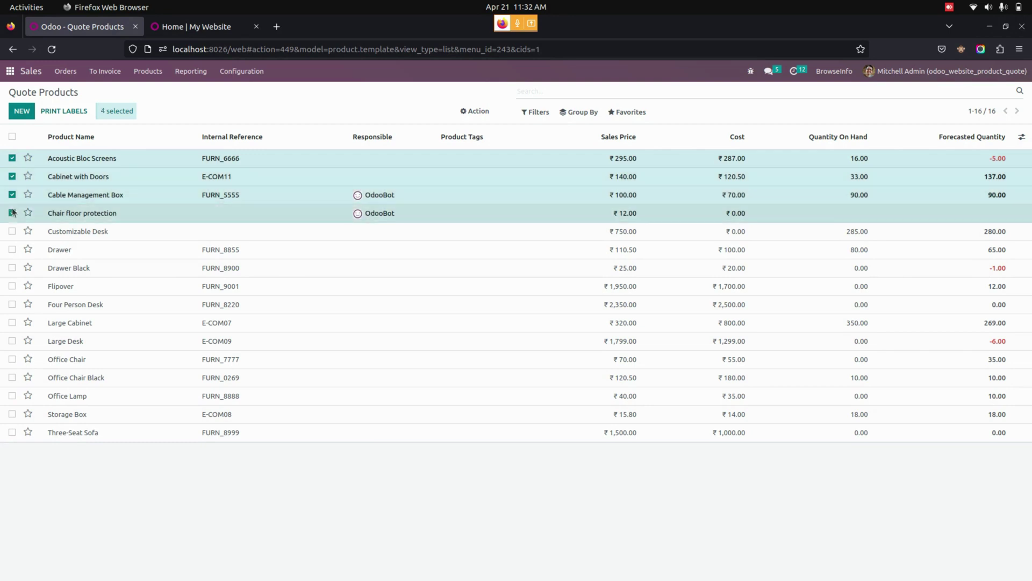
left_click(475, 111)
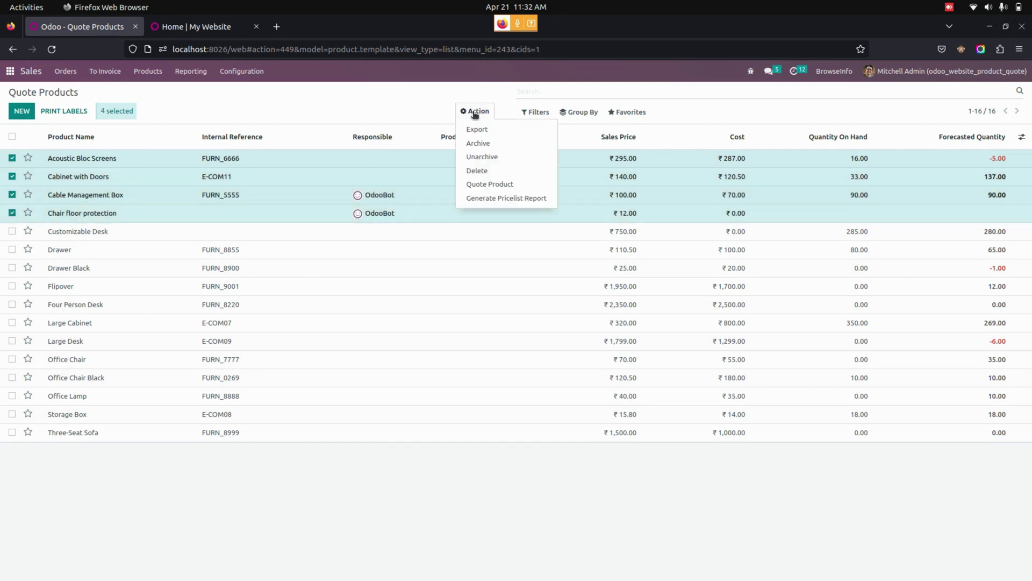
left_click(492, 184)
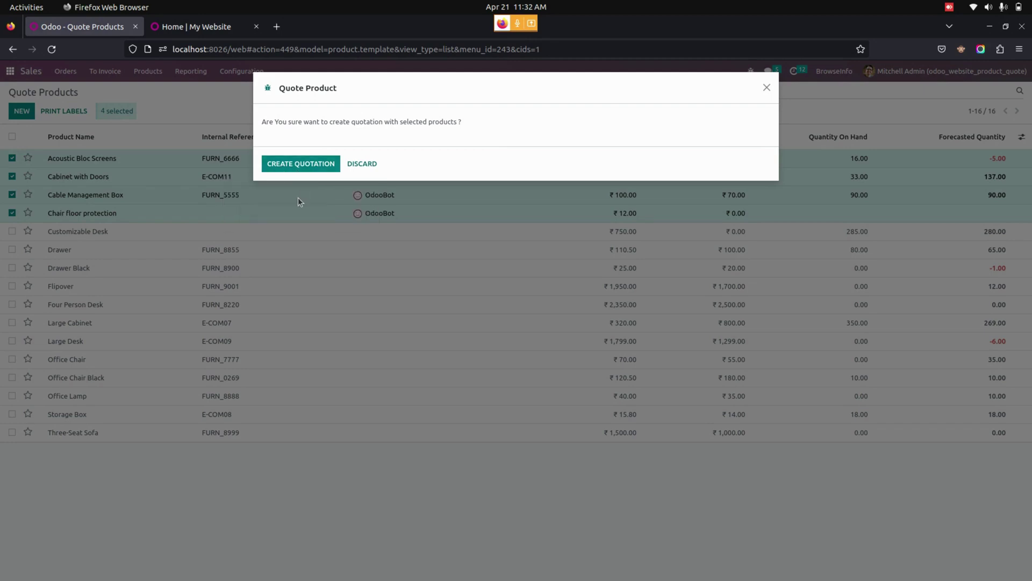
- Confirm the quotation and review S00066 with its four products totalling ₹547.00
left_click(303, 168)
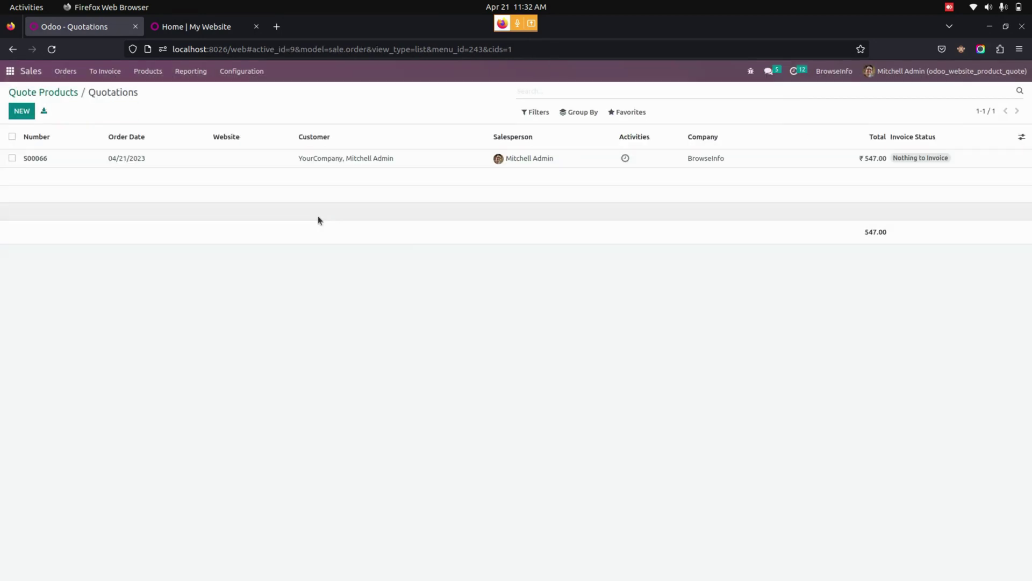
left_click(311, 161)
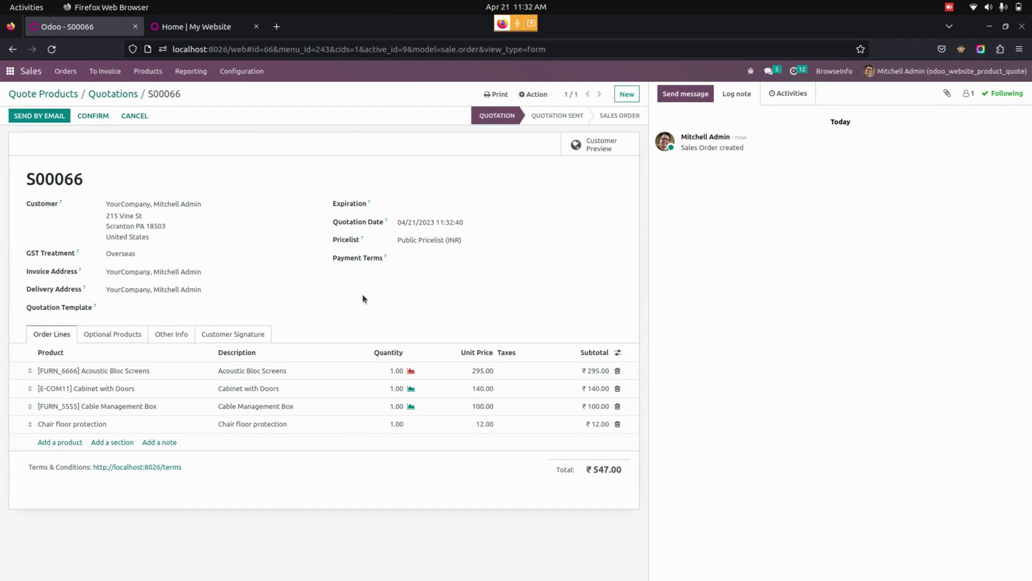
left_click(10, 71)
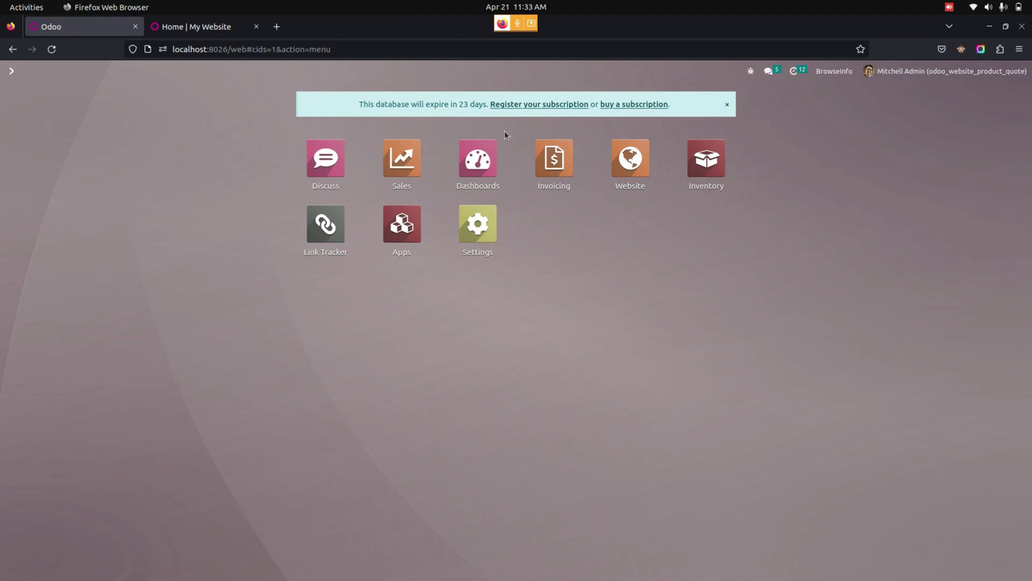
- On the website, add Acoustic Bloc Screens and Cable Management Box to the quote cart and submit the request
left_click(194, 26)
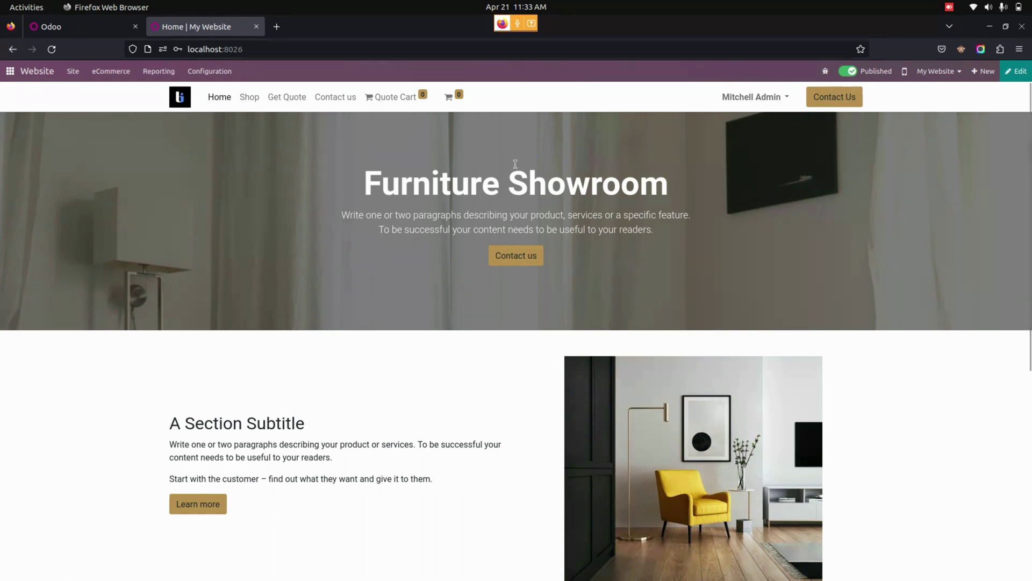
left_click(291, 99)
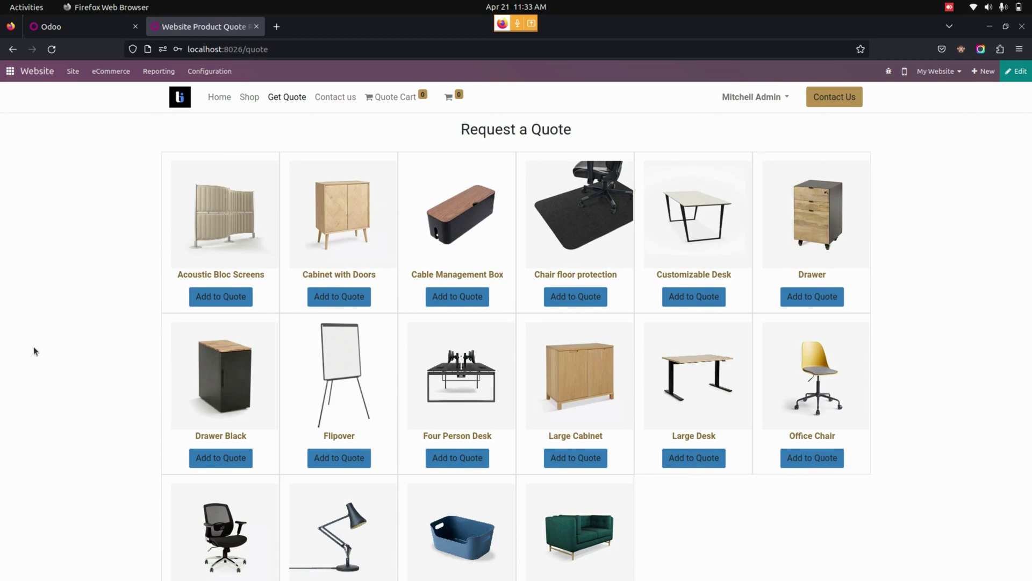
left_click(232, 303)
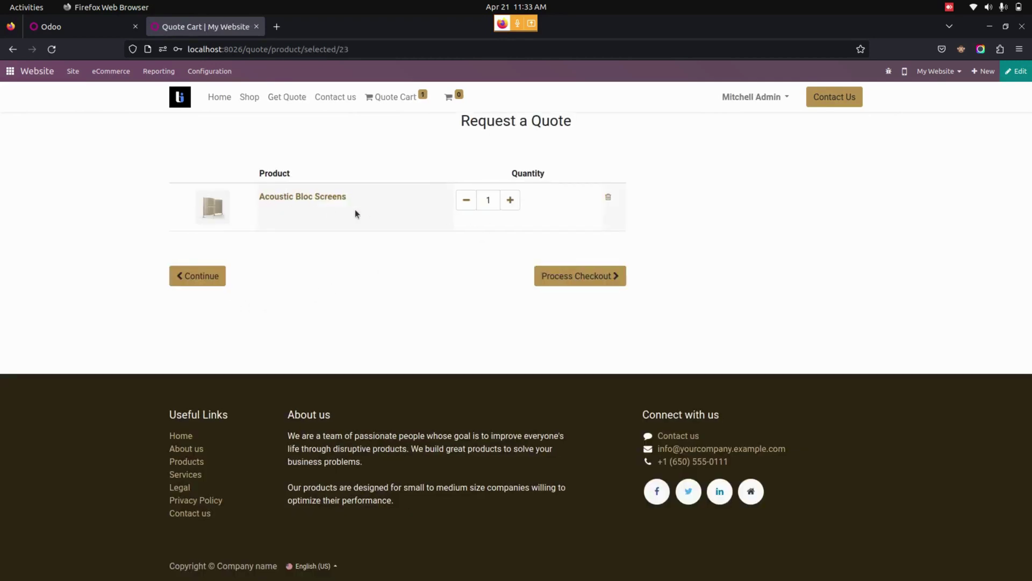
left_click(220, 276)
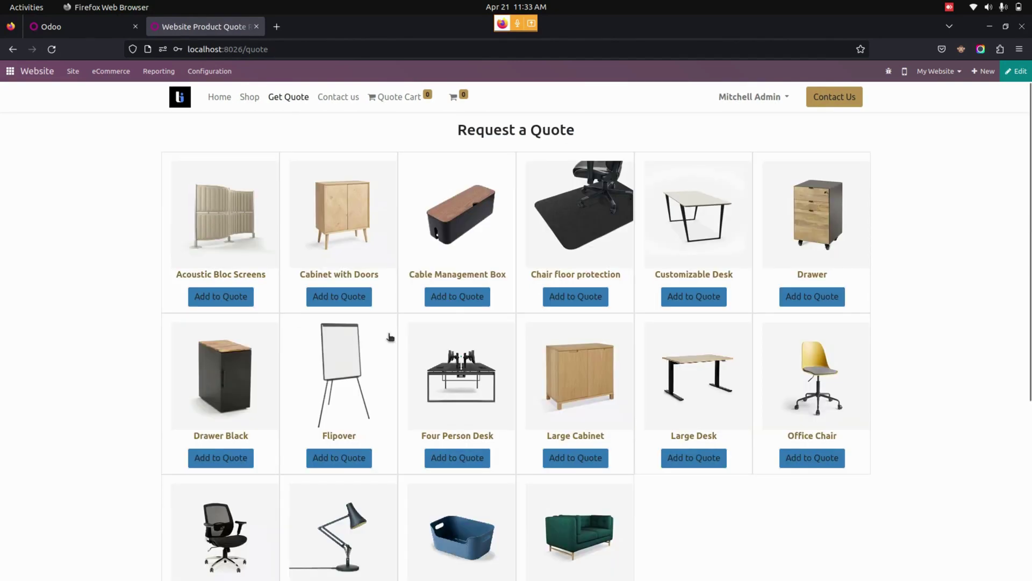
left_click(462, 298)
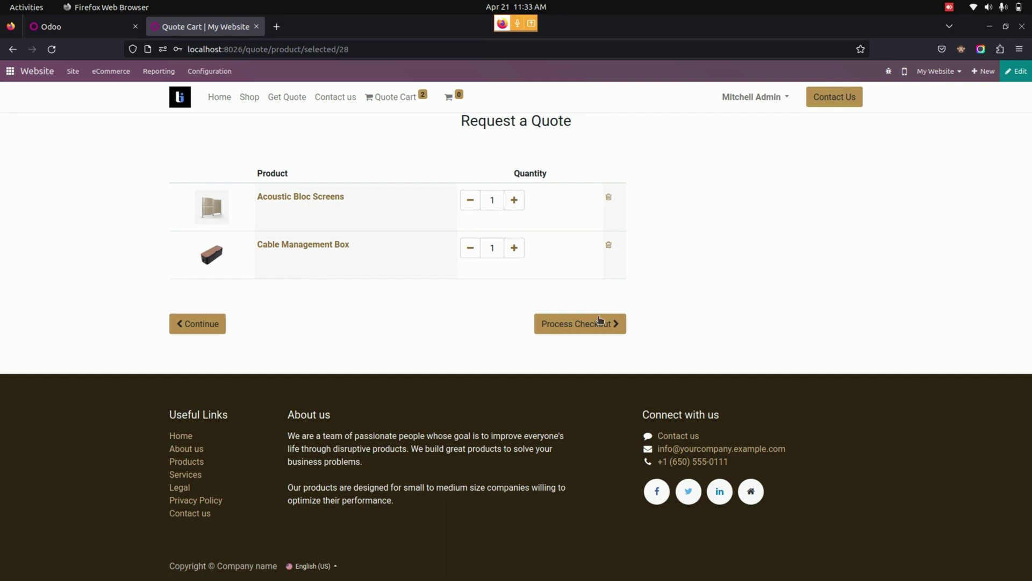
left_click(585, 327)
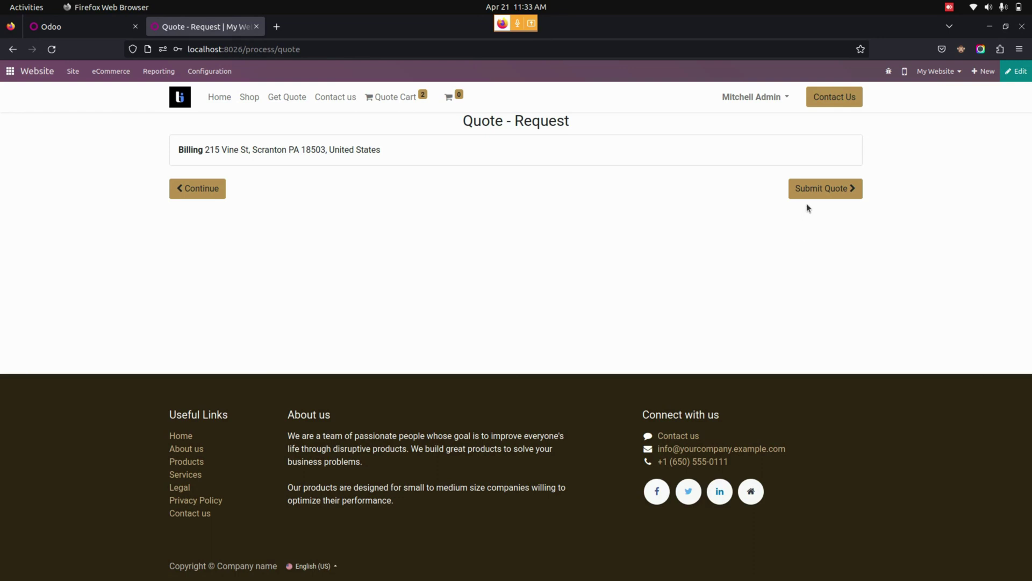
left_click(818, 189)
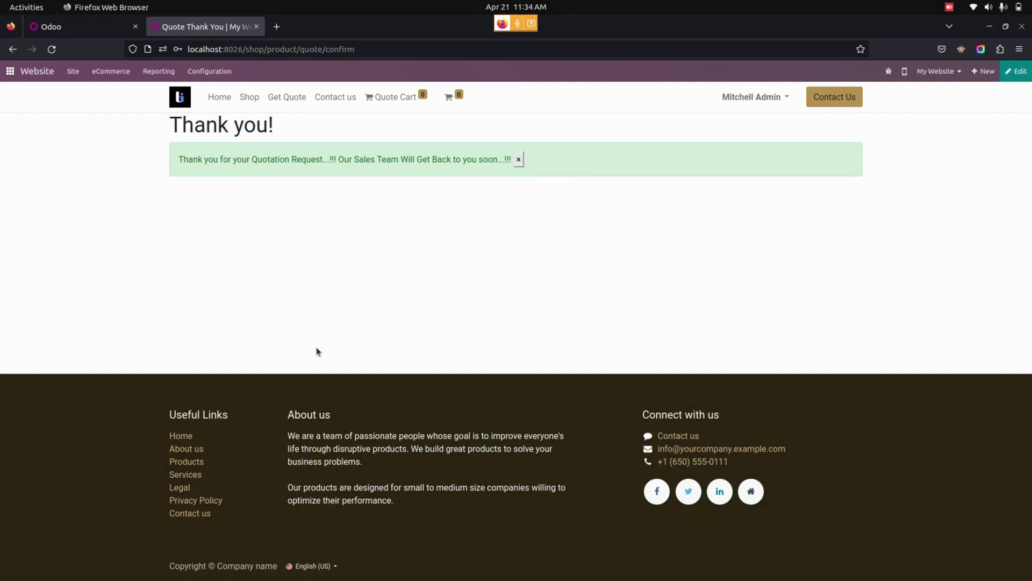
- Clear the My Quotations filter, open quotation S00067 (₹395.00), and bring up the website privately
left_click(81, 28)
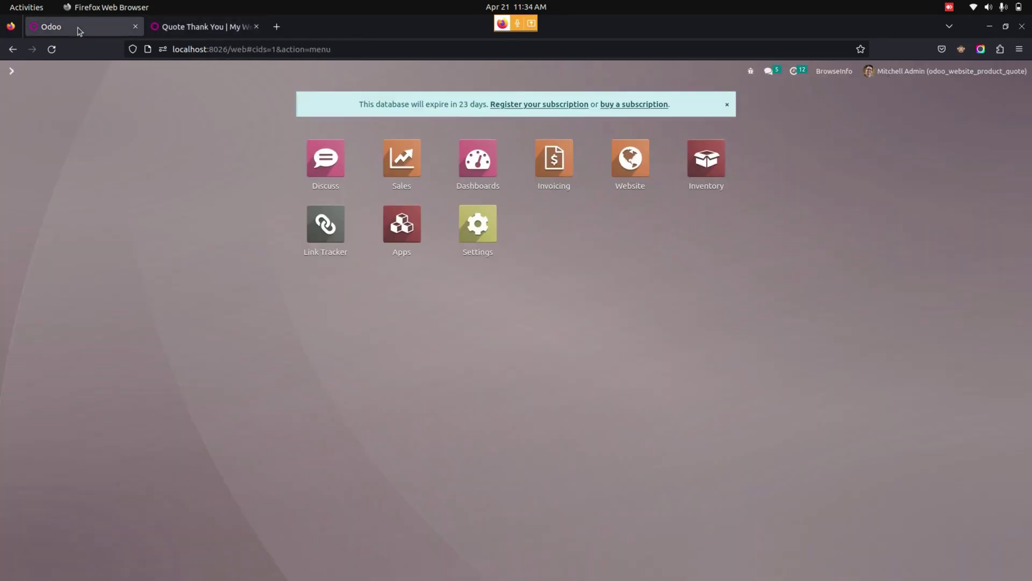
left_click(412, 161)
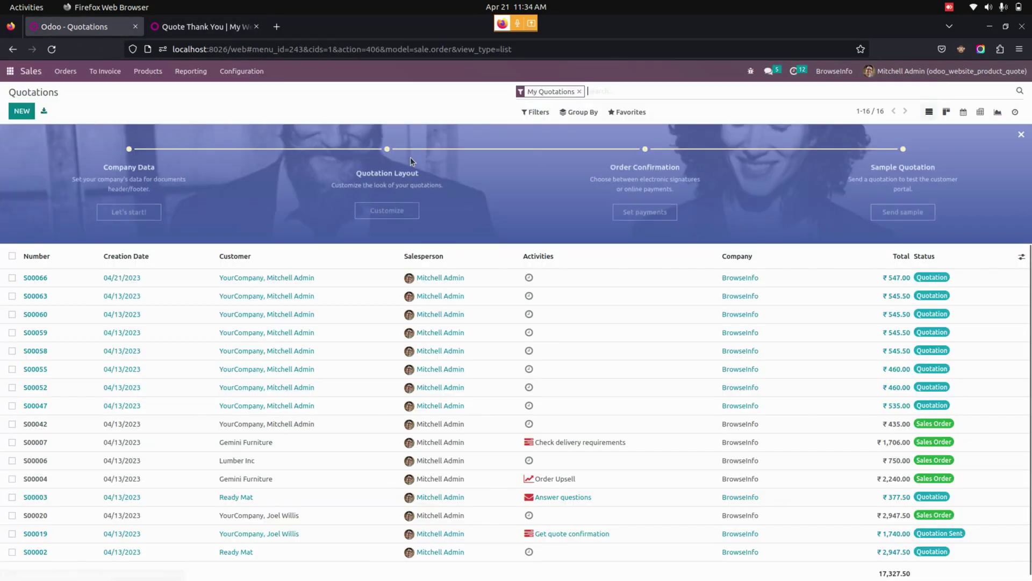
left_click(579, 92)
left_click(275, 278)
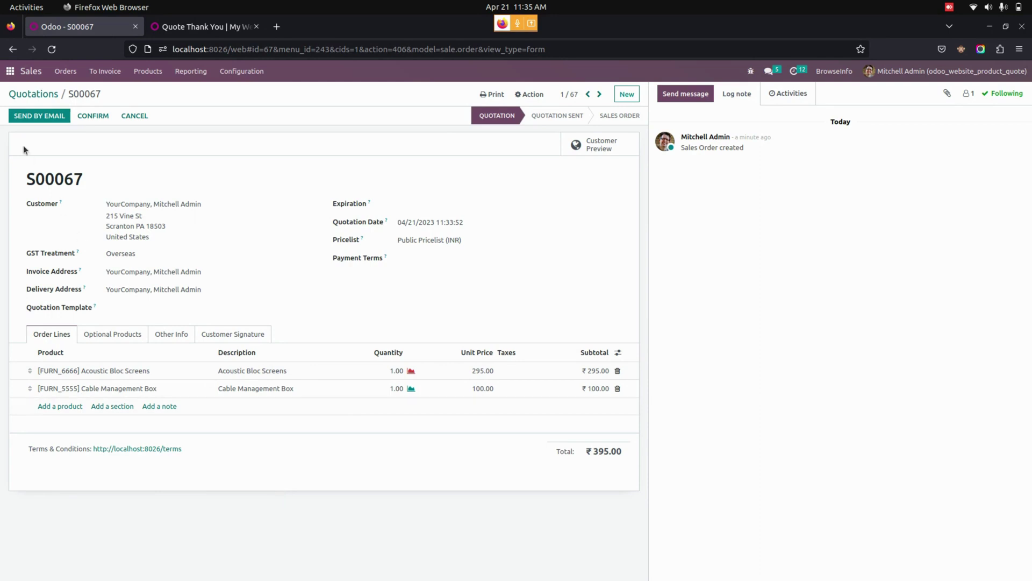
left_click(10, 79)
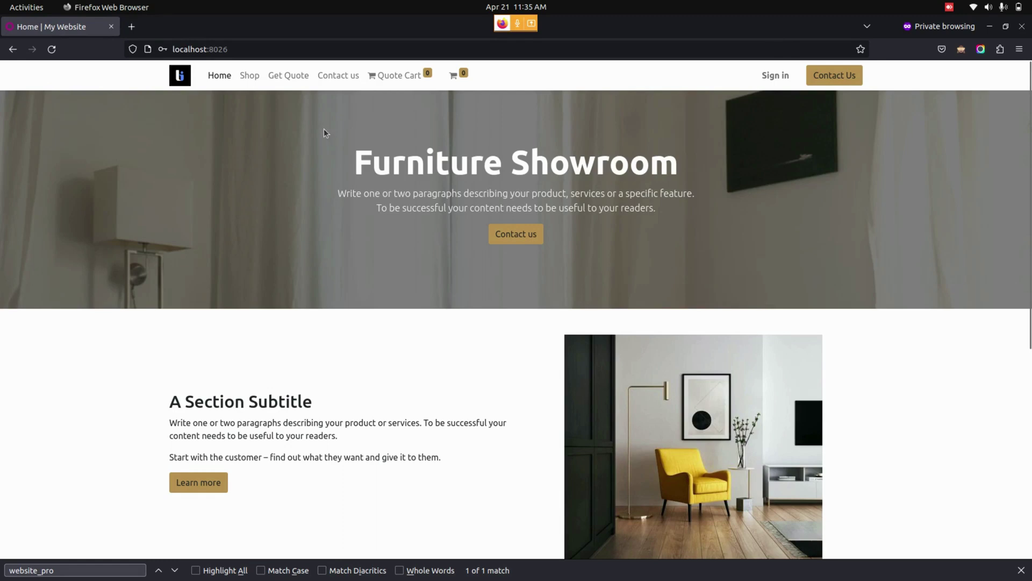
- As a guest, add Acoustic Bloc Screens to the quote cart and proceed to checkout
left_click(288, 76)
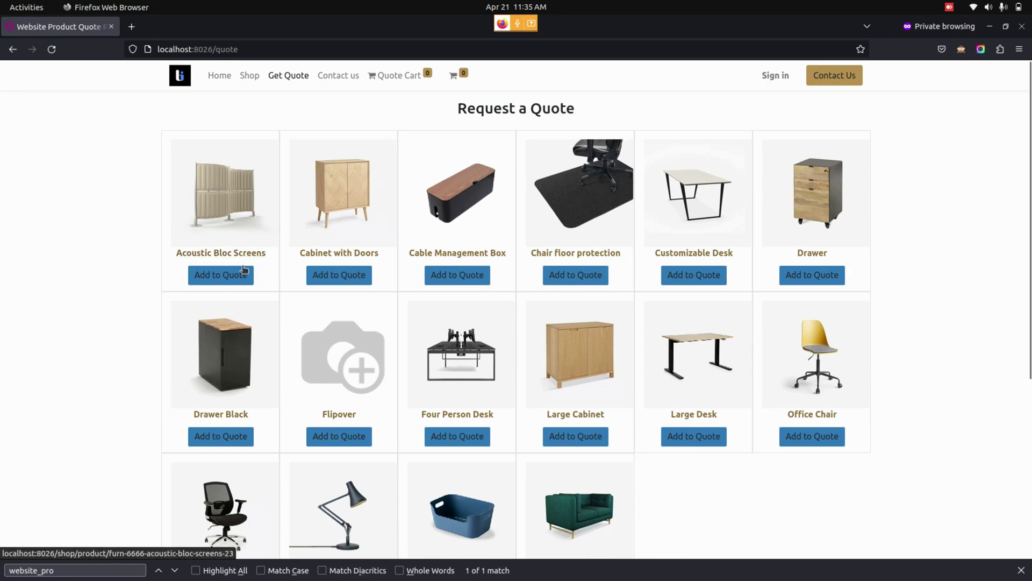
left_click(239, 274)
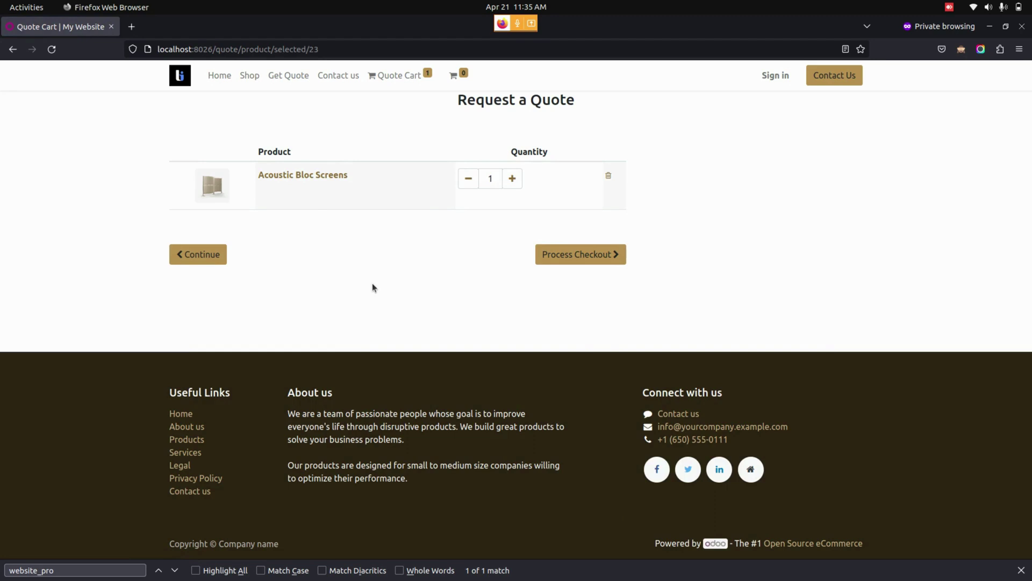
left_click(577, 265)
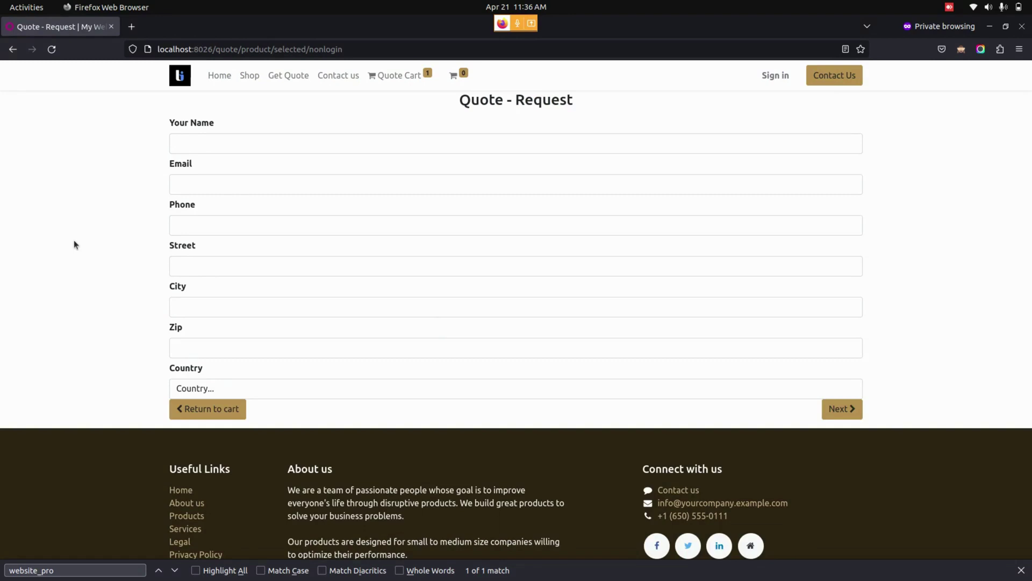
- Enter the guest's full name and e-mail, submit the quote request, and return to the backend
left_click(232, 146)
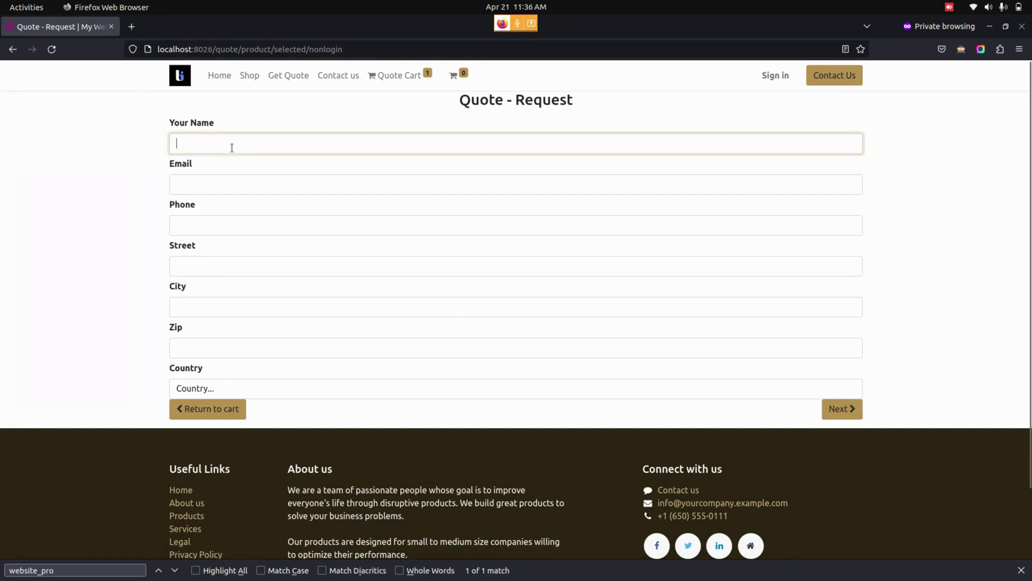
key("Tab")
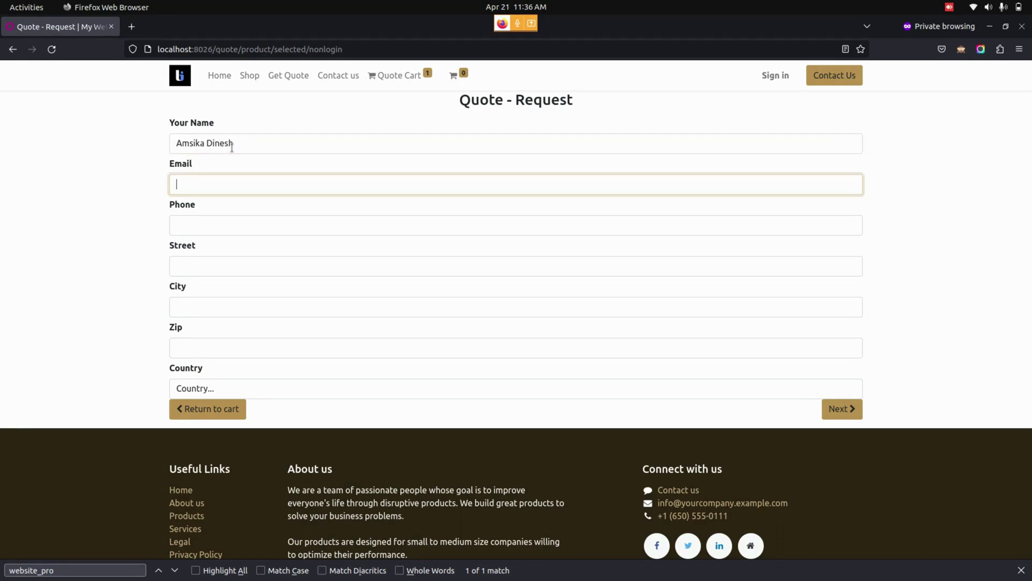
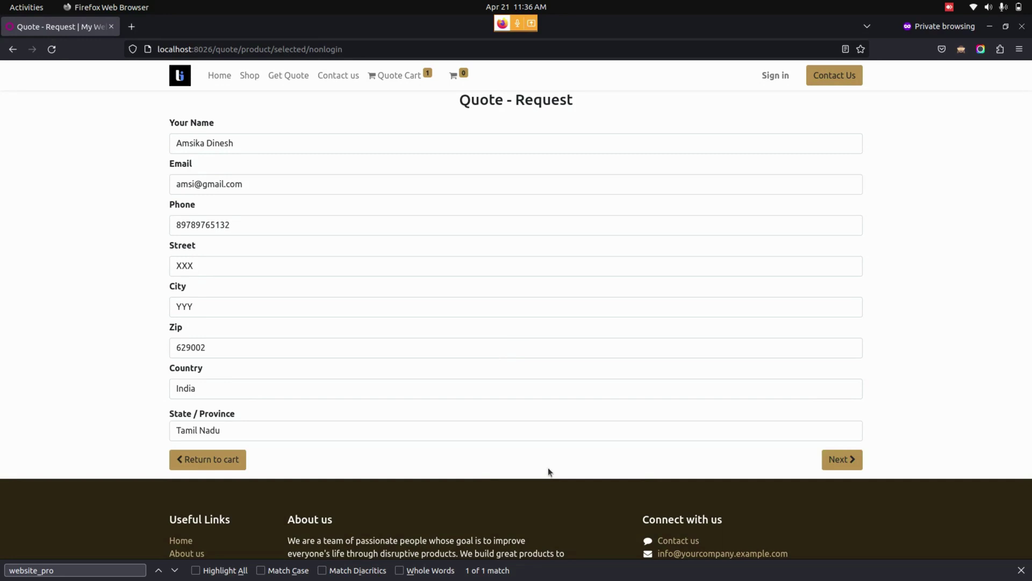
left_click(844, 463)
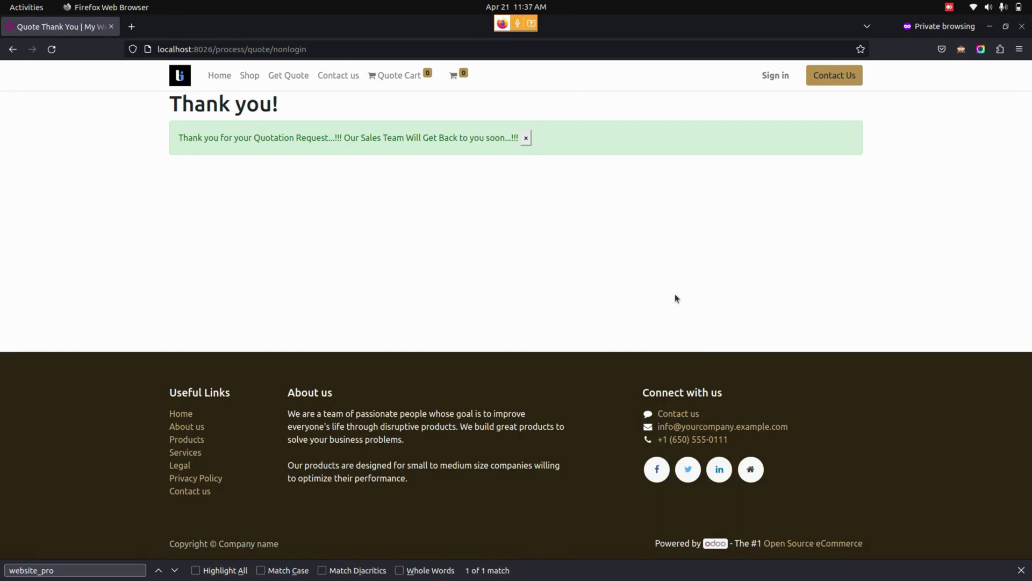
key("alt+Tab")
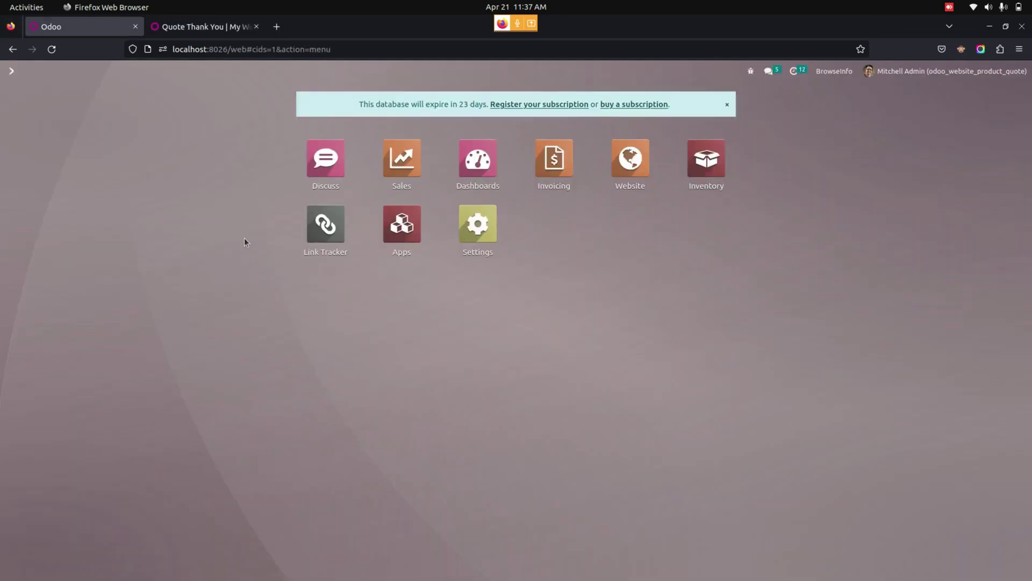
left_click(398, 161)
left_click(66, 71)
left_click(75, 93)
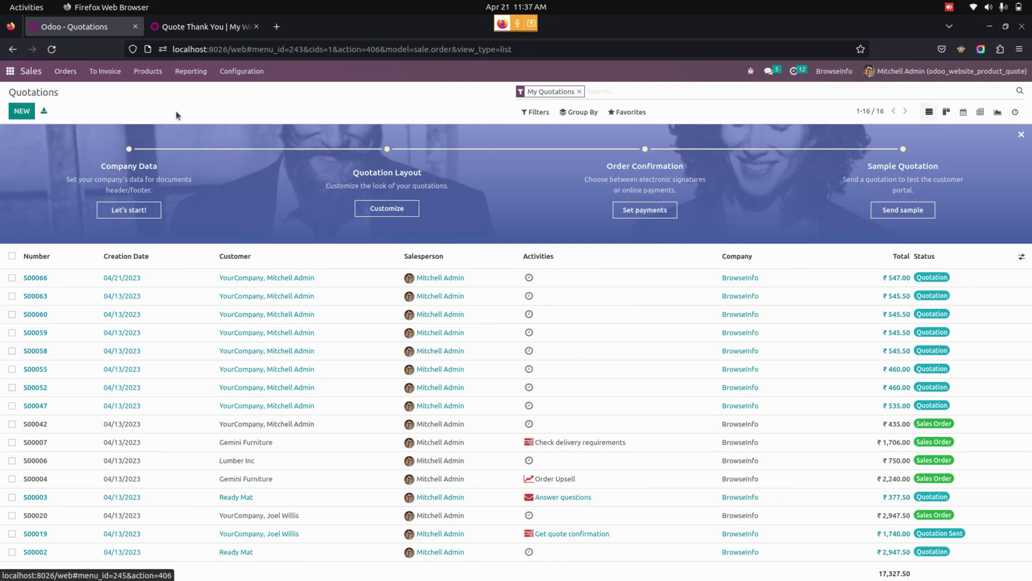
left_click(579, 92)
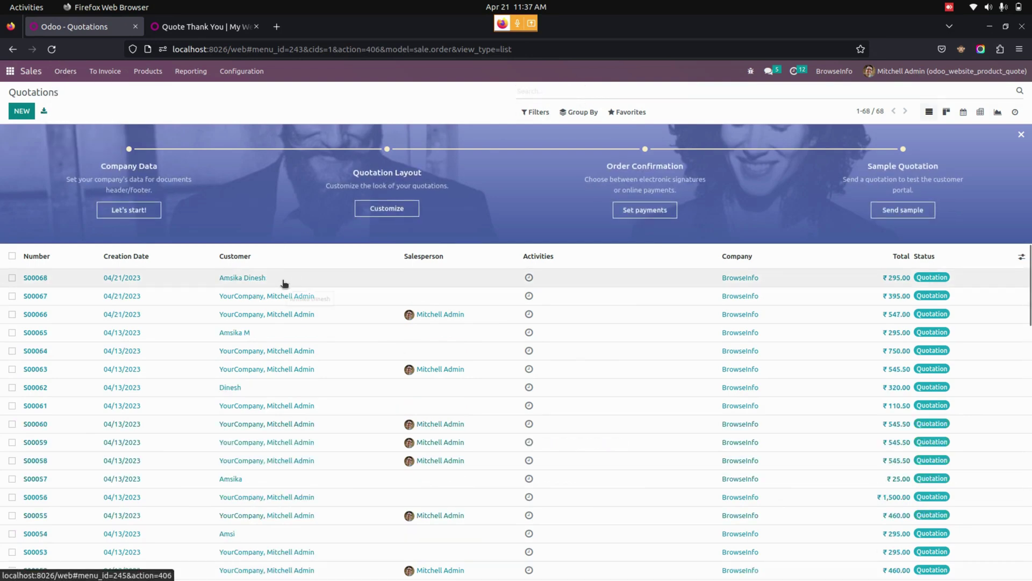
left_click(262, 281)
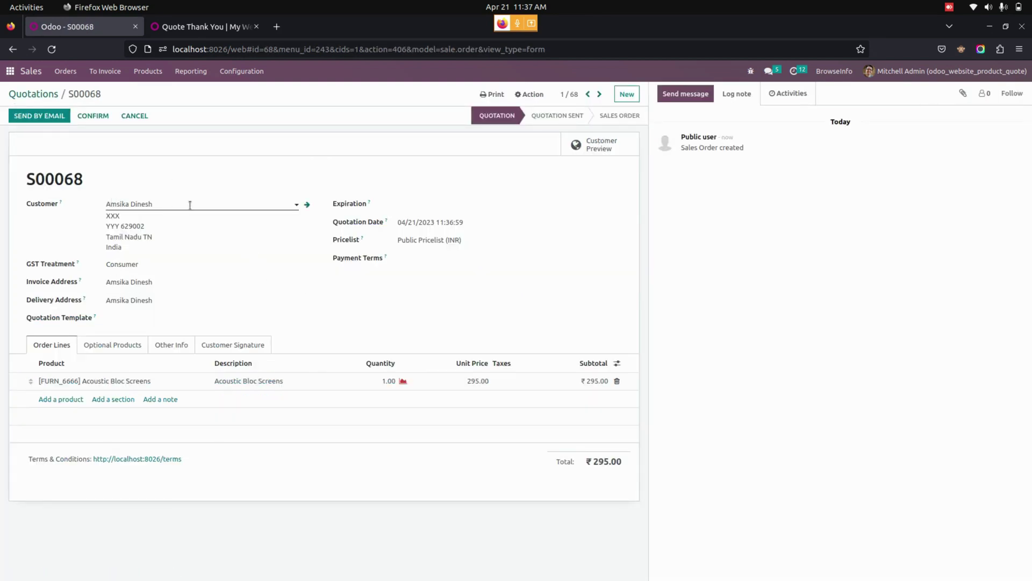
left_click(309, 207)
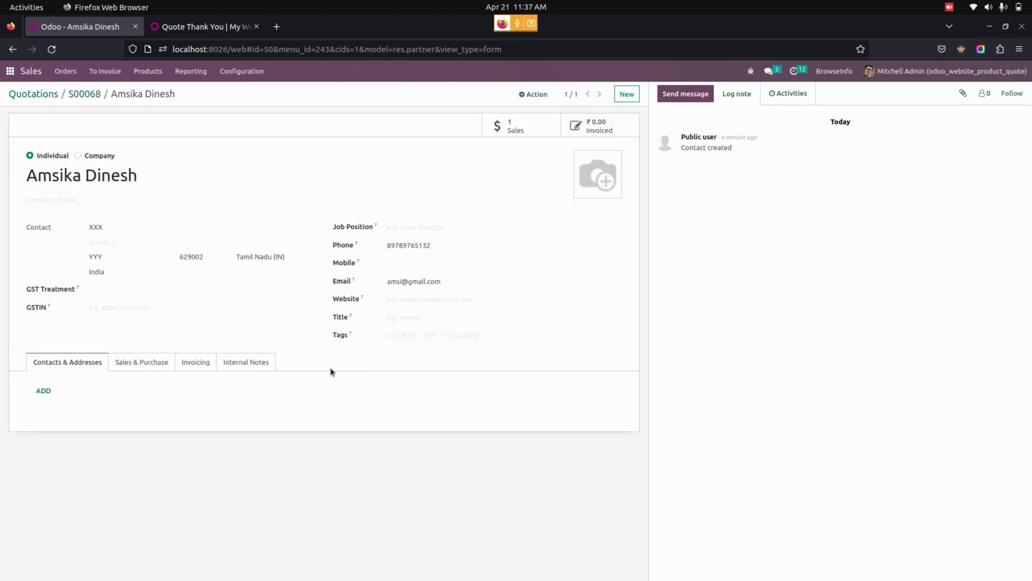
left_click(10, 71)
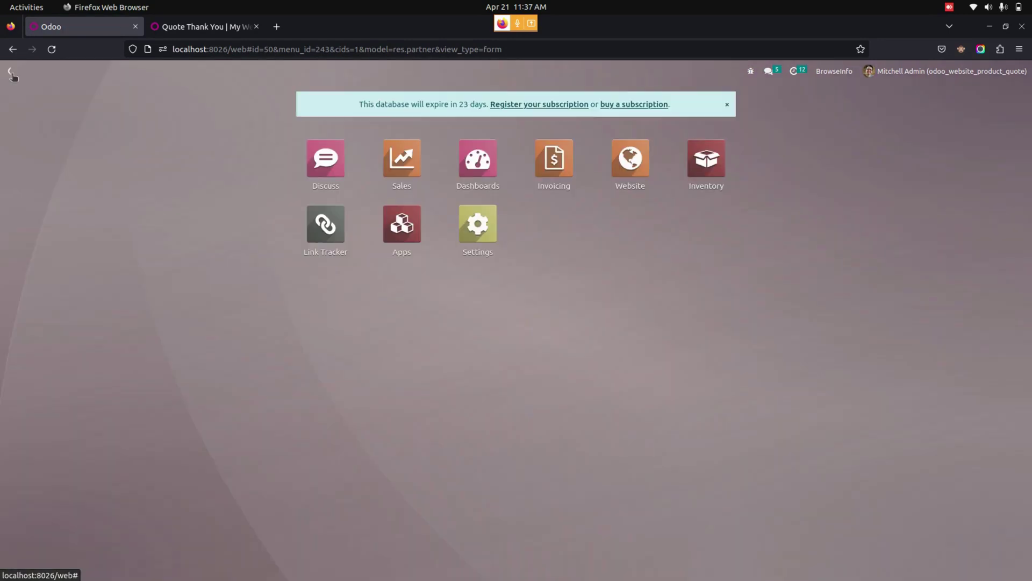